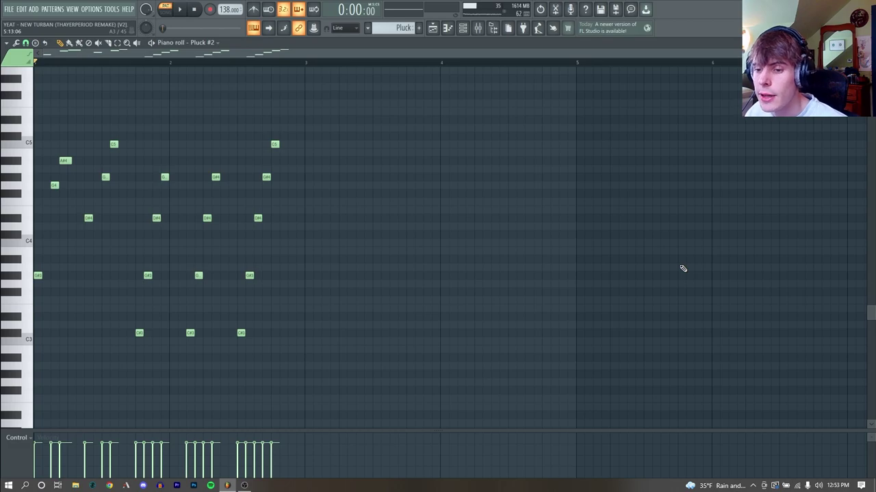
Play the Pluck #2 melody, open its Serum synth, and play the melody again with the synth showing.
{"action": "key", "text": "space"}
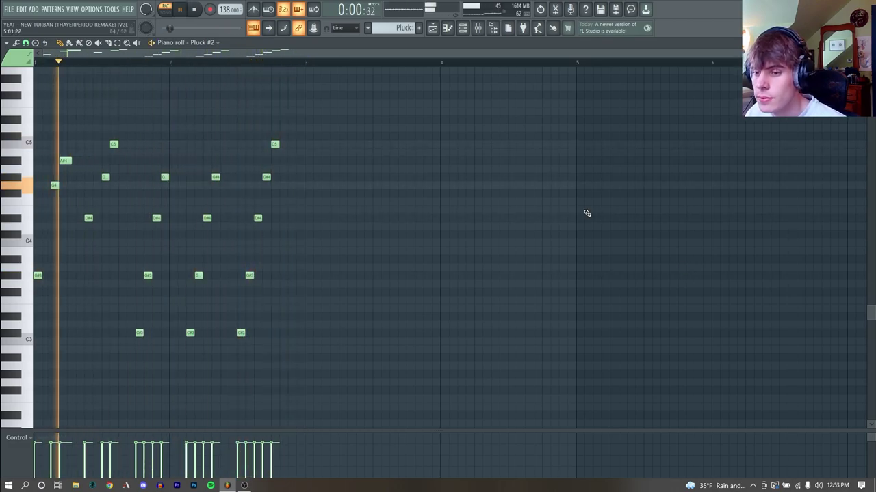
{"action": "key", "text": "space"}
{"action": "left_click", "coordinate": [468, 35]}
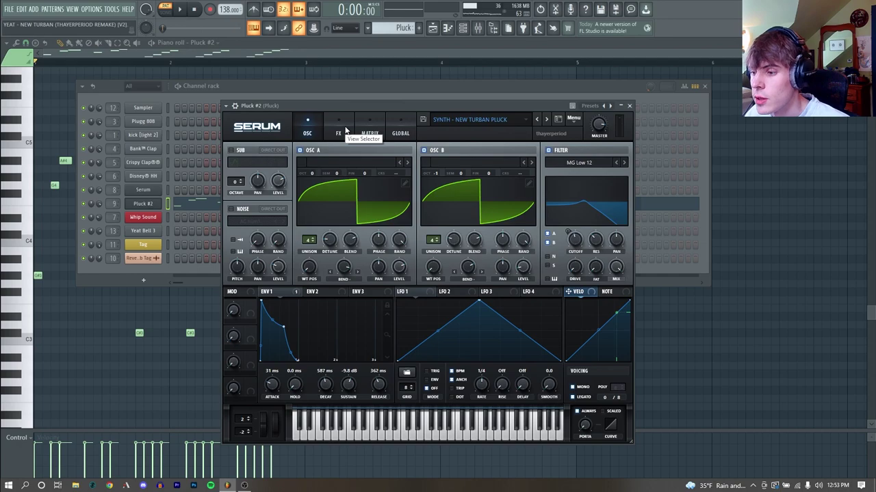
{"action": "key", "text": "space"}
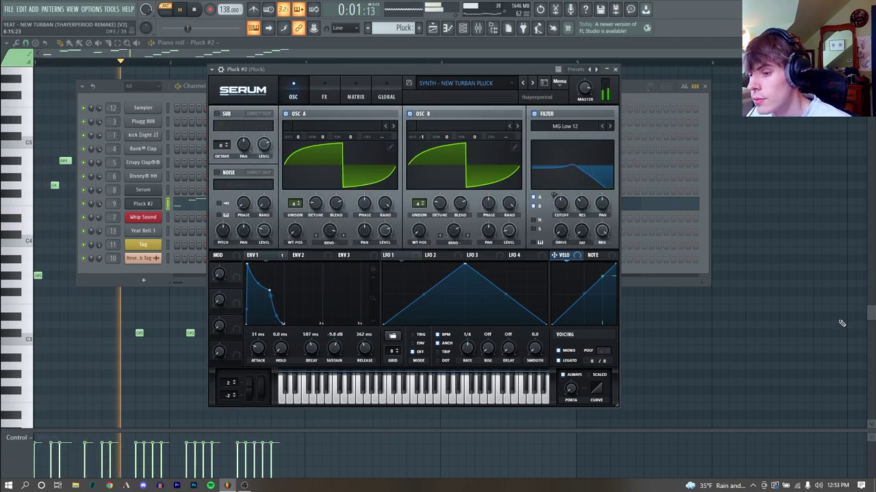
{"action": "key", "text": "space"}
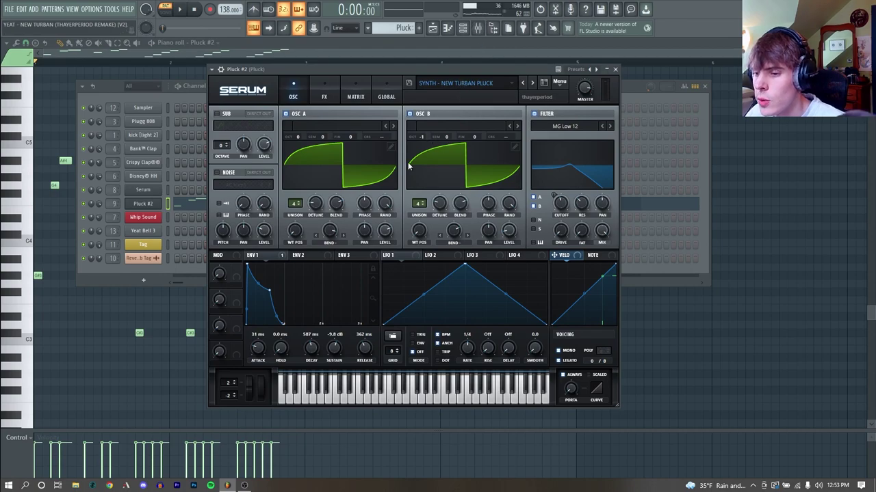
Examine oscillator A's wavetable and warp mode choices, and check the warp amount on both oscillators.
{"action": "left_click", "coordinate": [321, 126]}
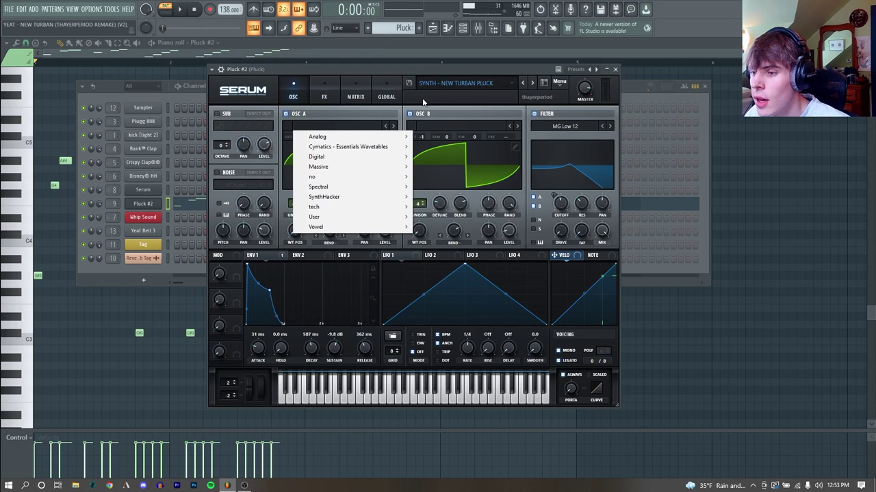
{"action": "left_click", "coordinate": [456, 162]}
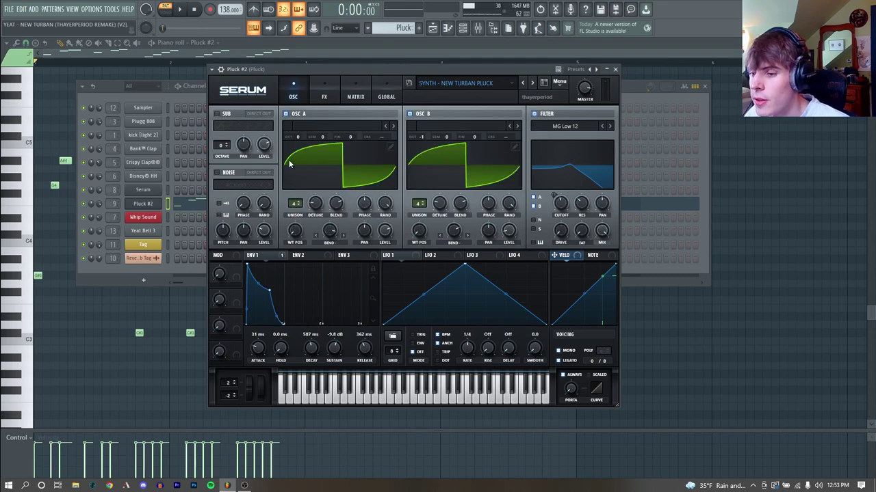
{"action": "left_click", "coordinate": [331, 243]}
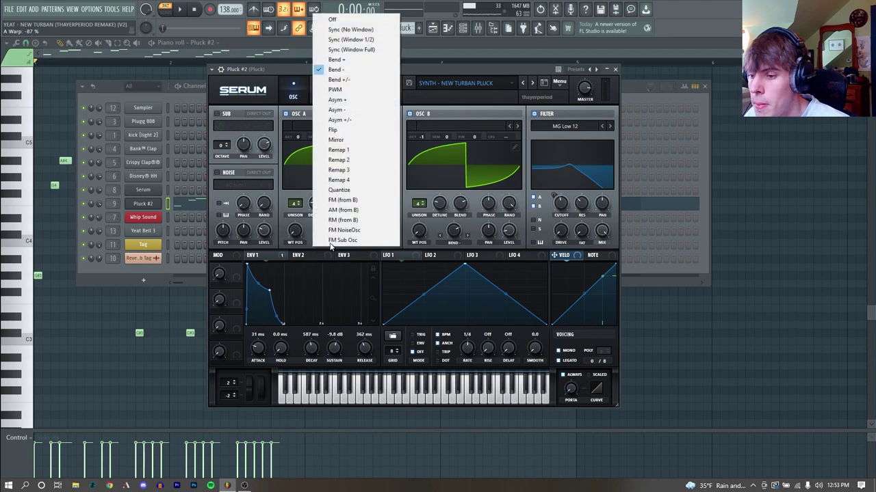
{"action": "left_click", "coordinate": [424, 75]}
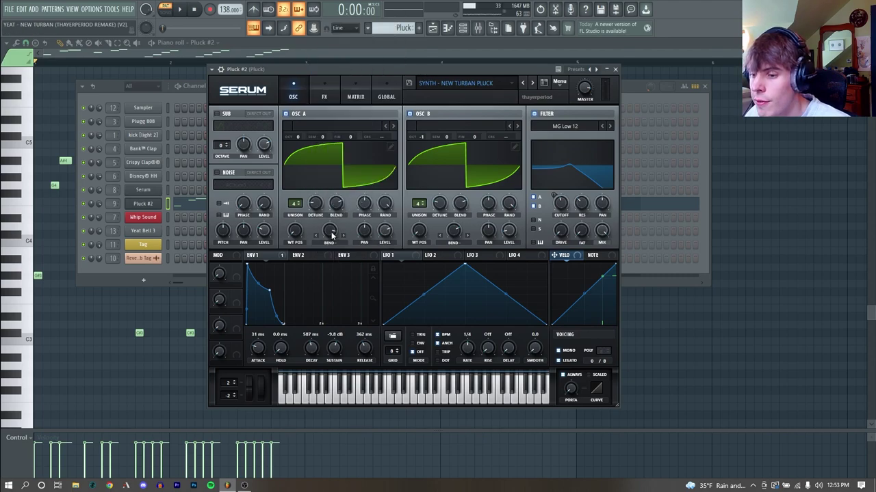
{"action": "mouse_move", "coordinate": [332, 235]}
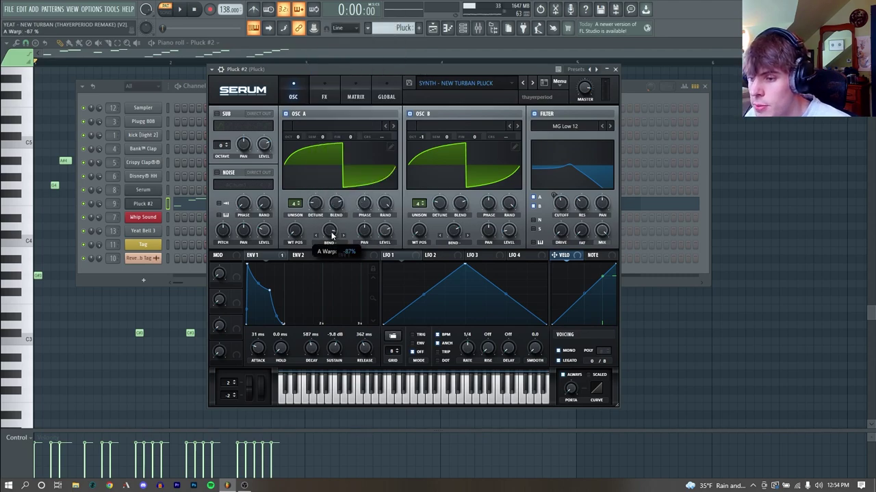
{"action": "mouse_move", "coordinate": [448, 239]}
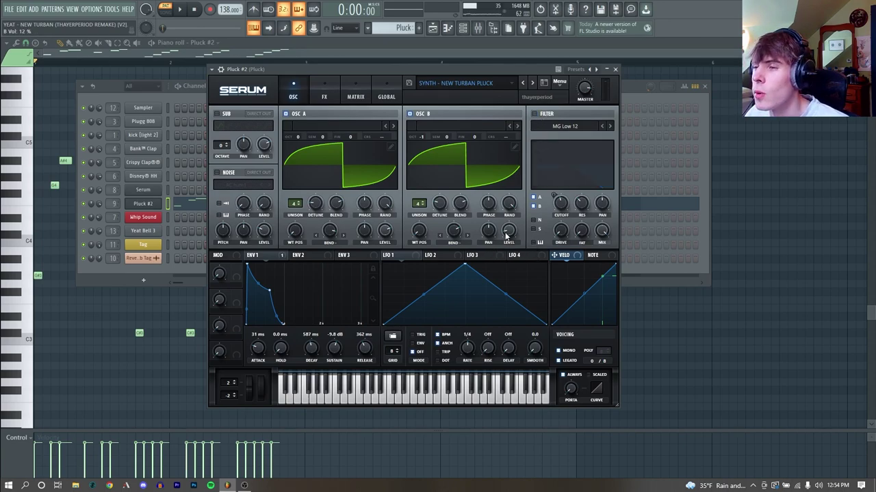
Audition the pluck's oscillators separately by switching oscillator A off and on, and doing the same with oscillator B.
{"action": "left_click", "coordinate": [290, 114]}
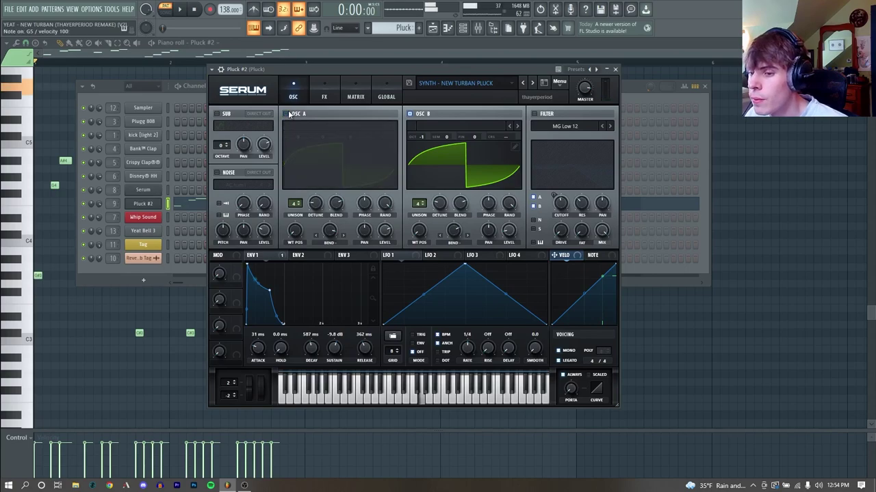
{"action": "left_click", "coordinate": [290, 114]}
{"action": "left_click", "coordinate": [418, 114]}
{"action": "left_click", "coordinate": [417, 114]}
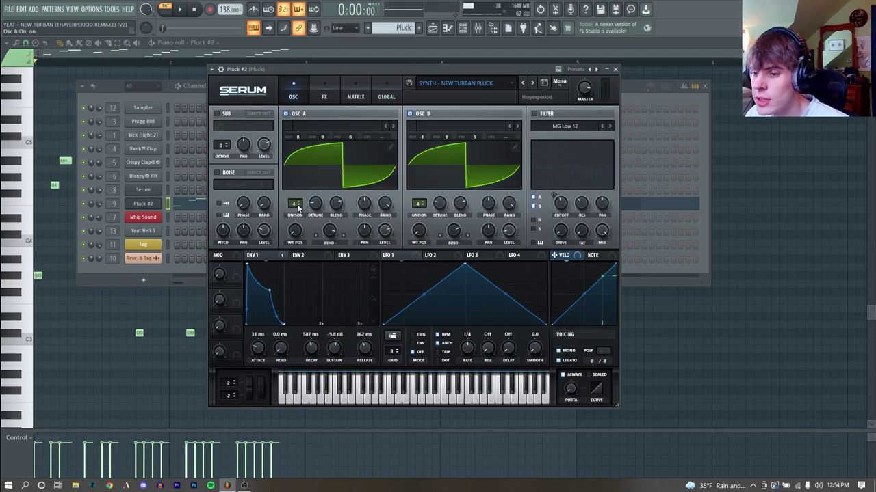
Check the unison detune on both oscillators of the pluck and turn on its MG Low 12 filter.
{"action": "left_click", "coordinate": [318, 205]}
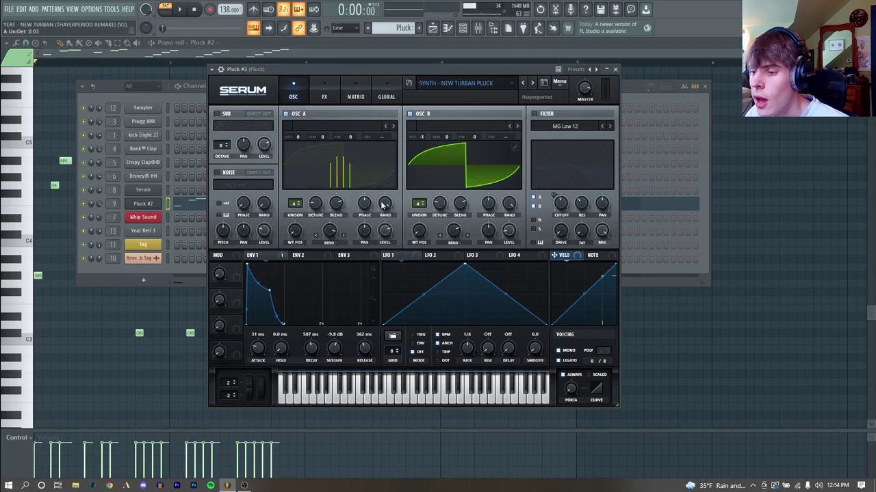
{"action": "left_click", "coordinate": [440, 205]}
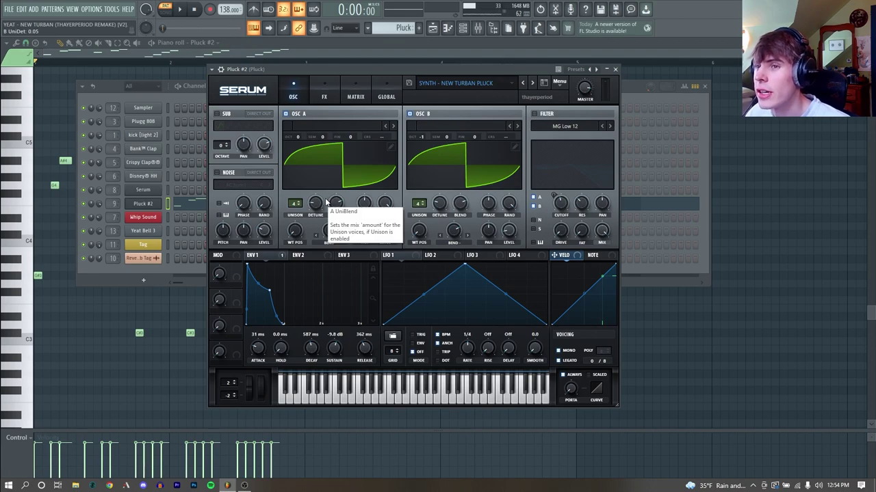
{"action": "left_click", "coordinate": [535, 113]}
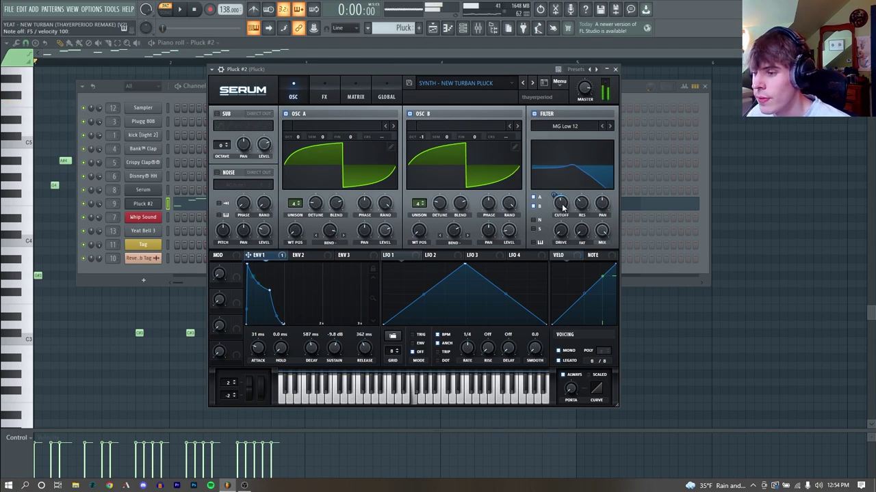
{"action": "mouse_move", "coordinate": [560, 207]}
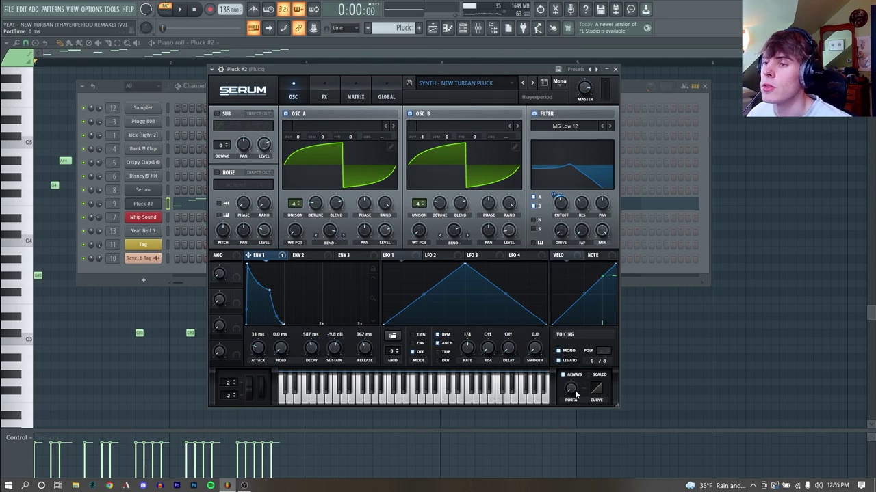
Show the pluck's effects rack, listen to it with distortion, and turn on the chorus.
{"action": "left_click", "coordinate": [324, 97]}
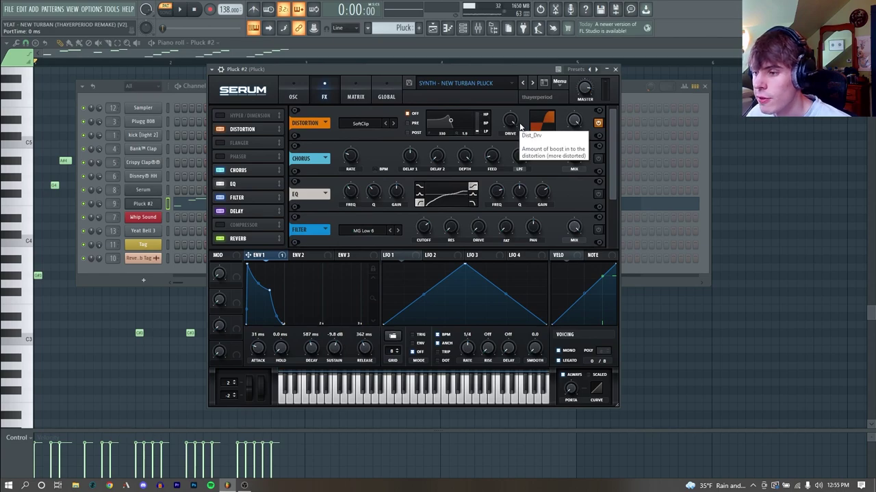
{"action": "key", "text": "space"}
{"action": "key", "text": "space"}
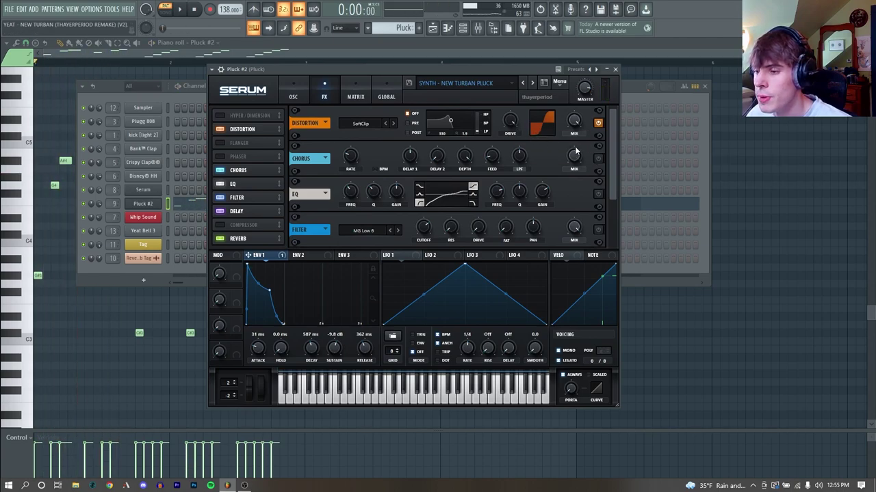
{"action": "left_click", "coordinate": [598, 158]}
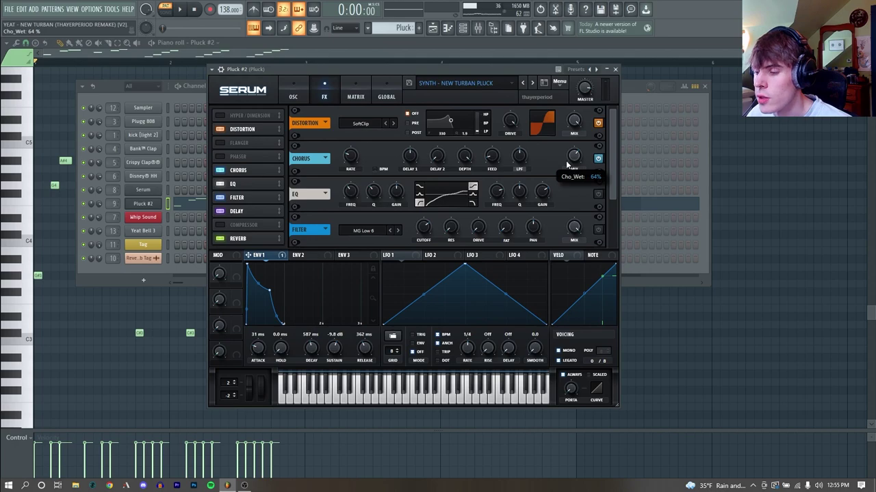
{"action": "key", "text": "space"}
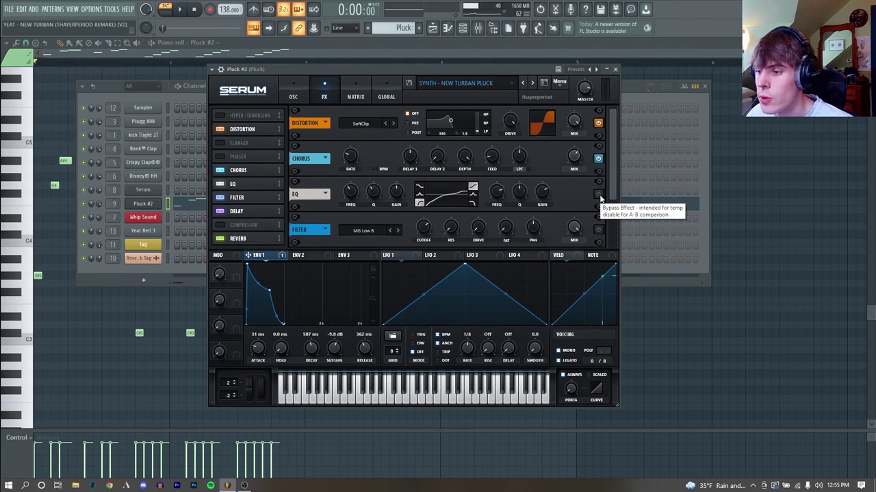
Turn on the pluck's EQ and filter effects and play the melody through them.
{"action": "left_click", "coordinate": [599, 195]}
{"action": "scroll", "coordinate": [595, 195], "scroll_direction": "down", "scroll_amount": 1}
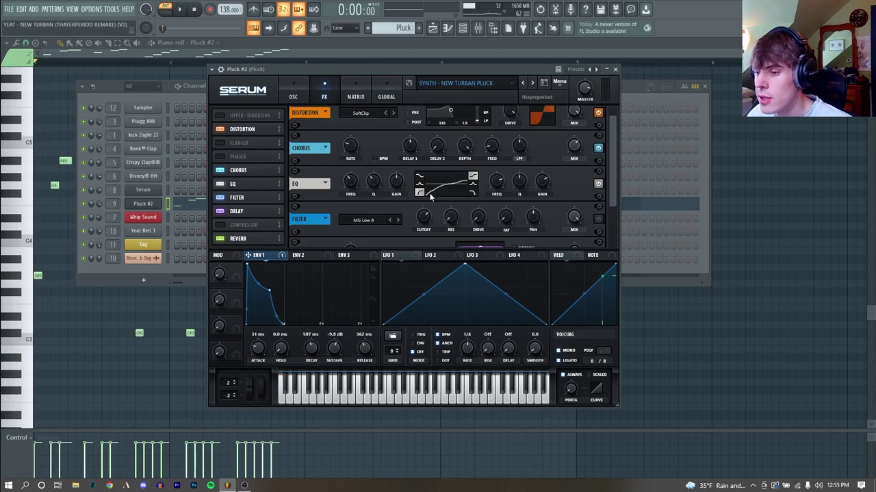
{"action": "left_click", "coordinate": [597, 220]}
{"action": "key", "text": "space"}
{"action": "key", "text": "space"}
Turn on the pluck's delay and reverb effects, play the melody through them, and return to the oscillator view.
{"action": "scroll", "coordinate": [590, 218], "scroll_direction": "down", "scroll_amount": 3}
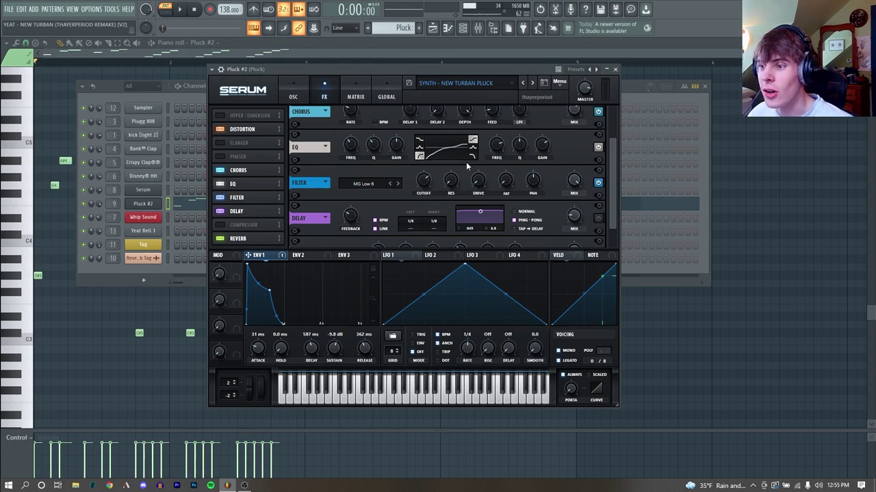
{"action": "key", "text": "space"}
{"action": "scroll", "coordinate": [607, 218], "scroll_direction": "down", "scroll_amount": 2}
{"action": "key", "text": "space"}
{"action": "key", "text": "space"}
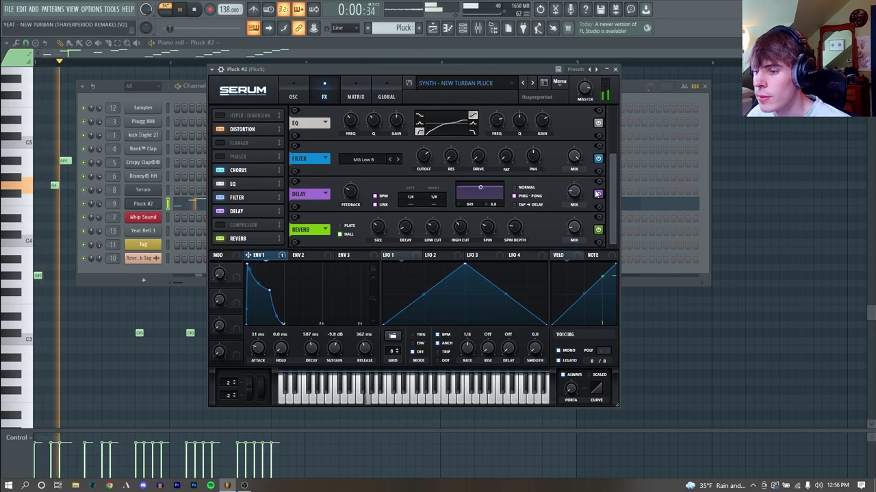
{"action": "left_click", "coordinate": [301, 96]}
{"action": "key", "text": "space"}
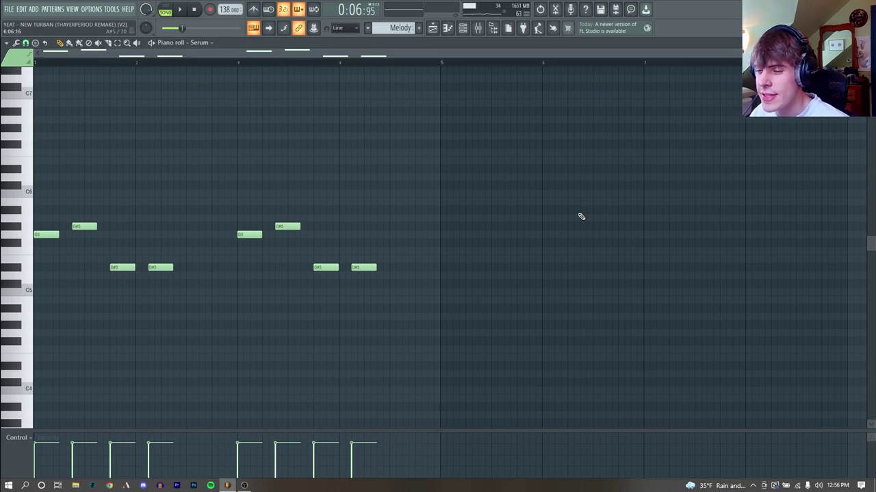
Play the Serum pad melody and view the pad's oscillator settings in its synth.
{"action": "key", "text": "space"}
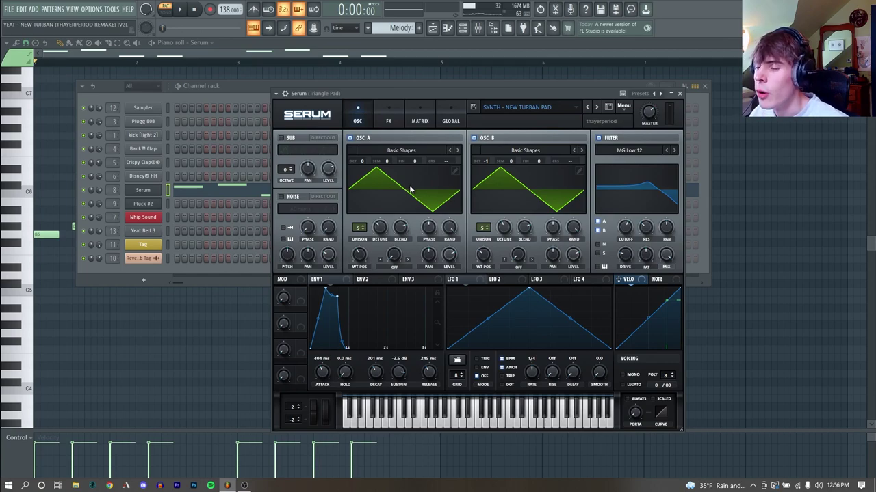
{"action": "key", "text": "space"}
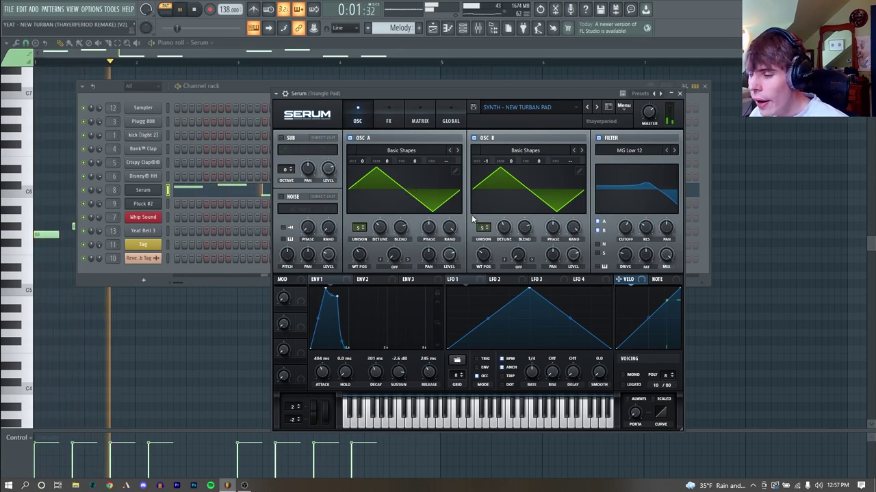
{"action": "key", "text": "space"}
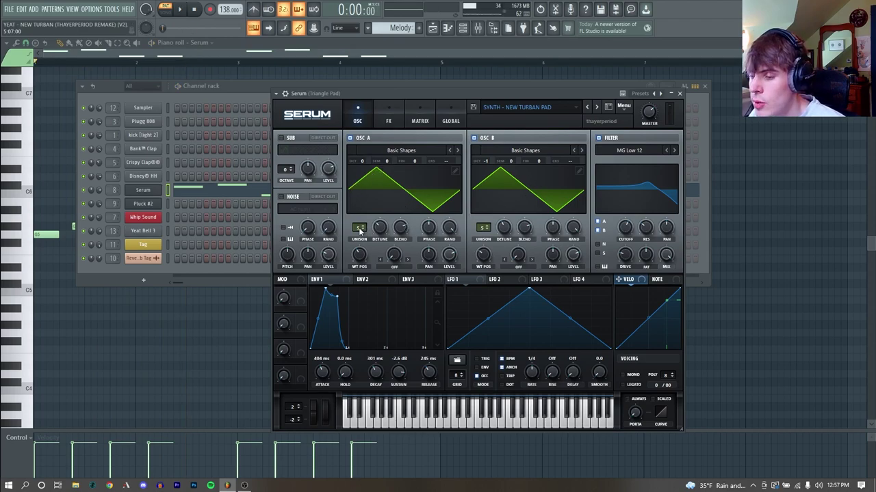
Check the pad's oscillator detune, filter cutoff and envelope settings while sounding single notes.
{"action": "left_click", "coordinate": [380, 229]}
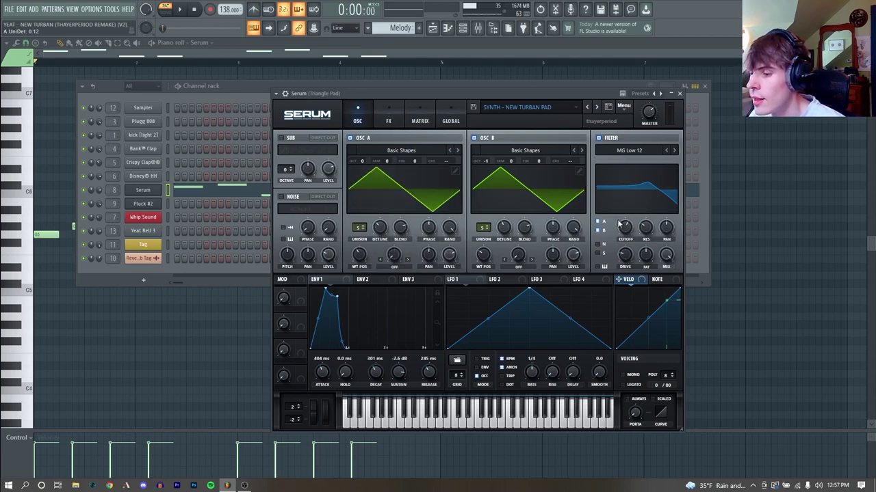
{"action": "mouse_move", "coordinate": [624, 228]}
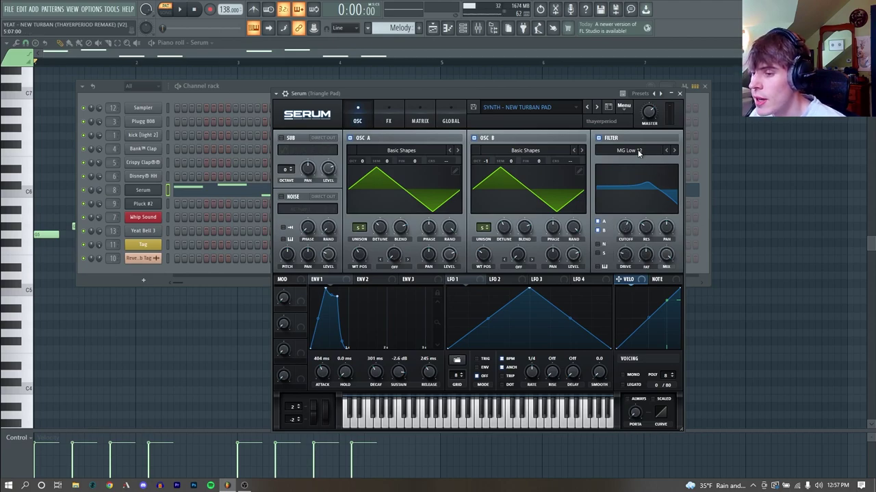
{"action": "key", "text": "v"}
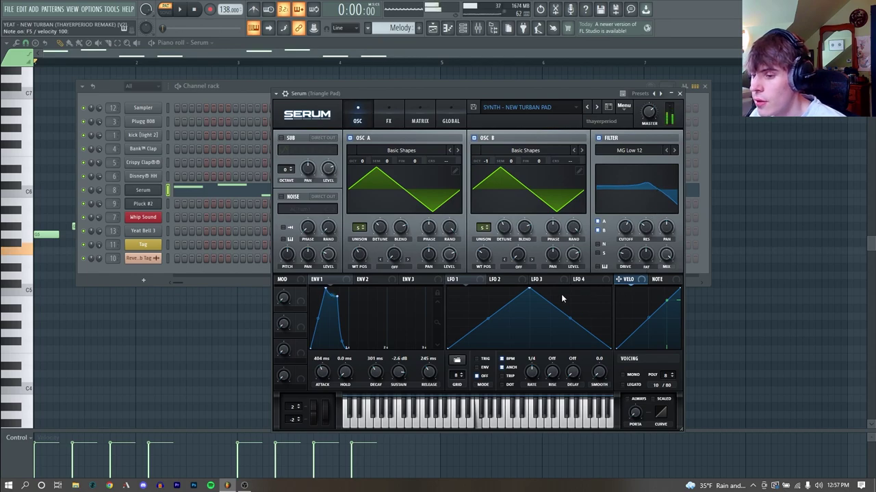
{"action": "left_click_drag", "start_coordinate": [487, 155], "coordinate": [476, 178]}
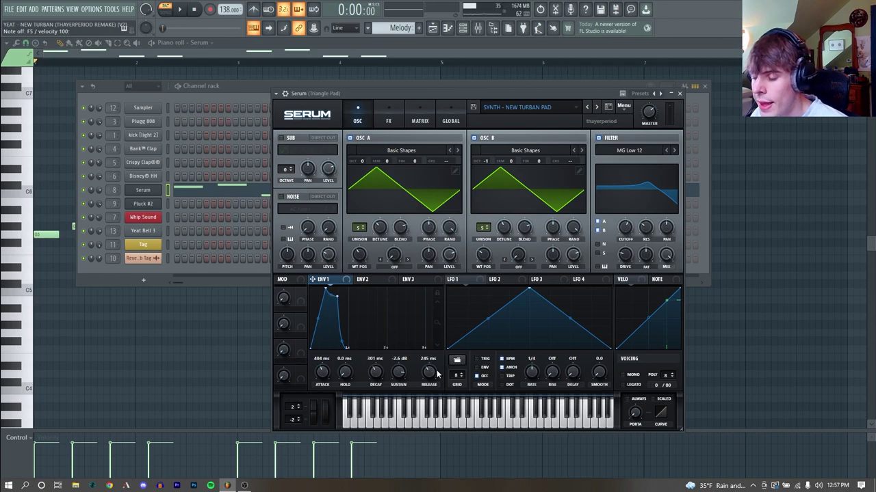
{"action": "left_click", "coordinate": [472, 421]}
Turn on the flanger and EQ in the pad's effects rack, playing the melody to compare the sound.
{"action": "left_click", "coordinate": [388, 121]}
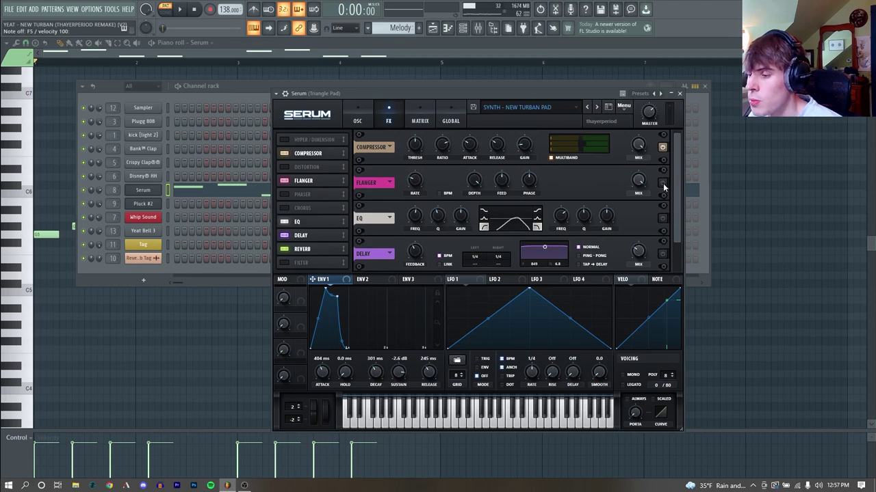
{"action": "key", "text": "space"}
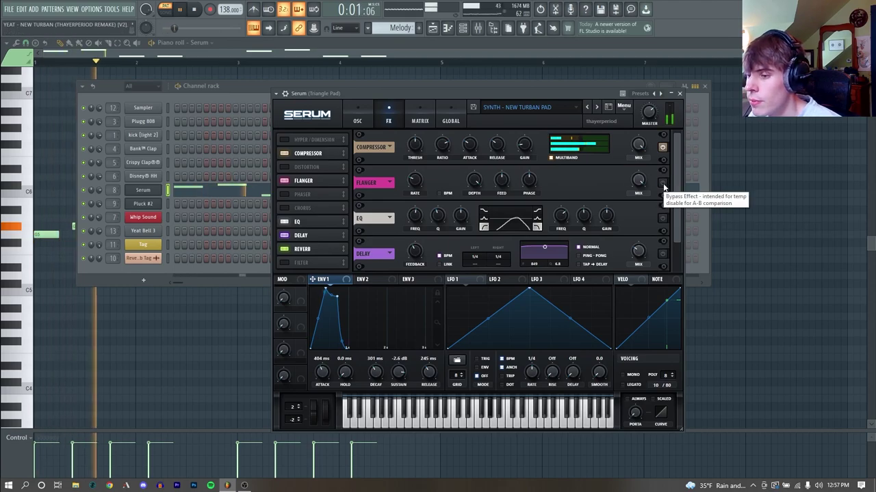
{"action": "key", "text": "space"}
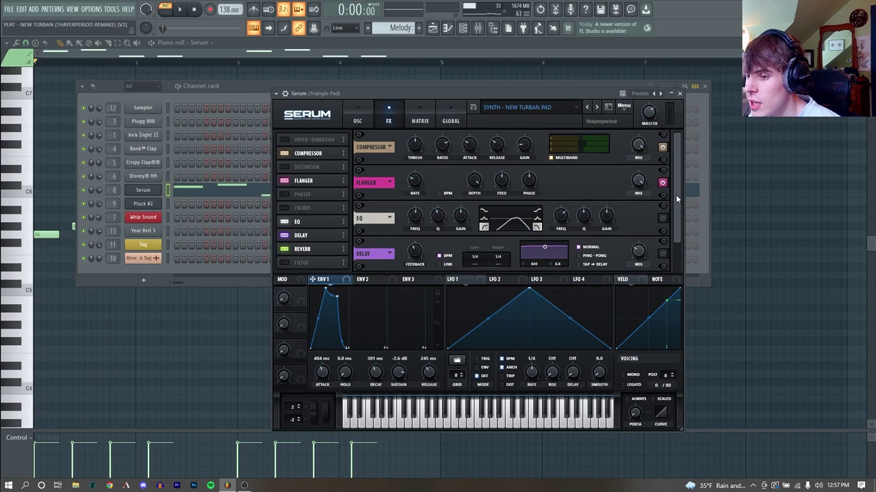
{"action": "key", "text": "space"}
{"action": "key", "text": "space"}
{"action": "left_click", "coordinate": [662, 219]}
{"action": "scroll", "coordinate": [674, 226], "scroll_direction": "down", "scroll_amount": 2}
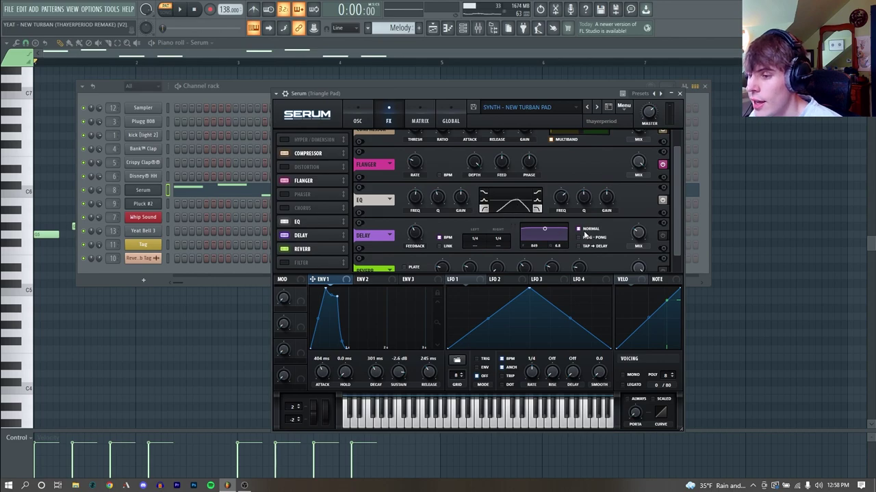
Turn on the delay and reverb in the pad's effects rack, playing the melody to hear each one.
{"action": "key", "text": "space"}
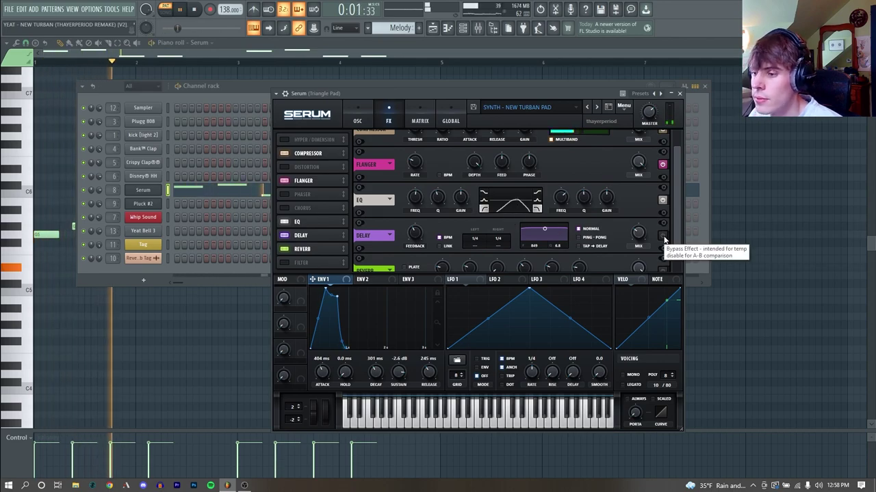
{"action": "left_click", "coordinate": [664, 236]}
{"action": "key", "text": "space"}
{"action": "scroll", "coordinate": [664, 237], "scroll_direction": "down", "scroll_amount": 1}
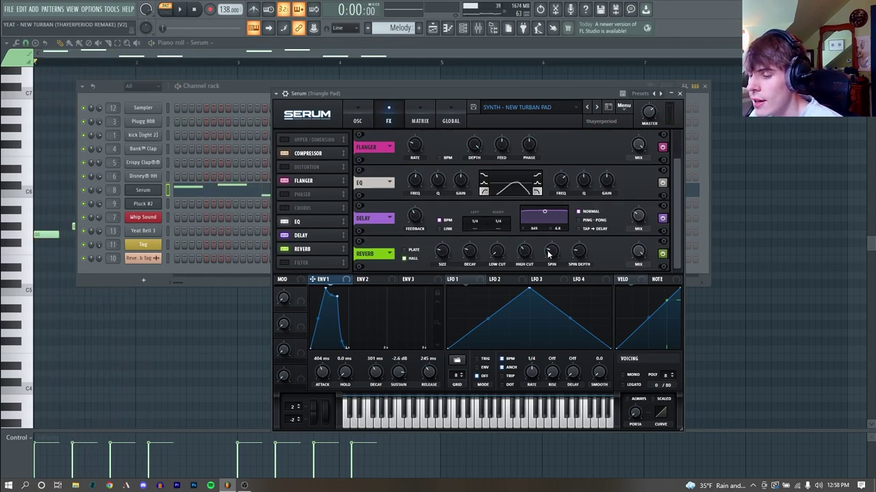
{"action": "key", "text": "space"}
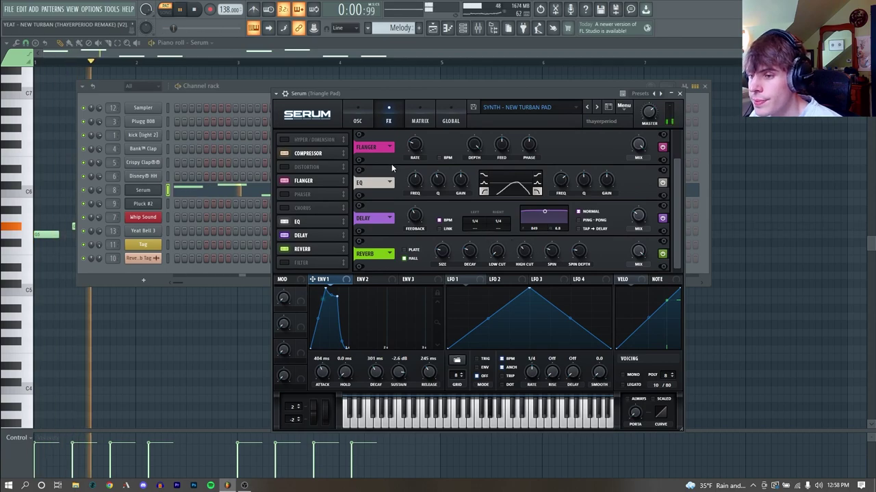
{"action": "key", "text": "space"}
Play the 808 pattern from the Plugg 808 piano roll and open the 808's sampler settings.
{"action": "key", "text": "F6"}
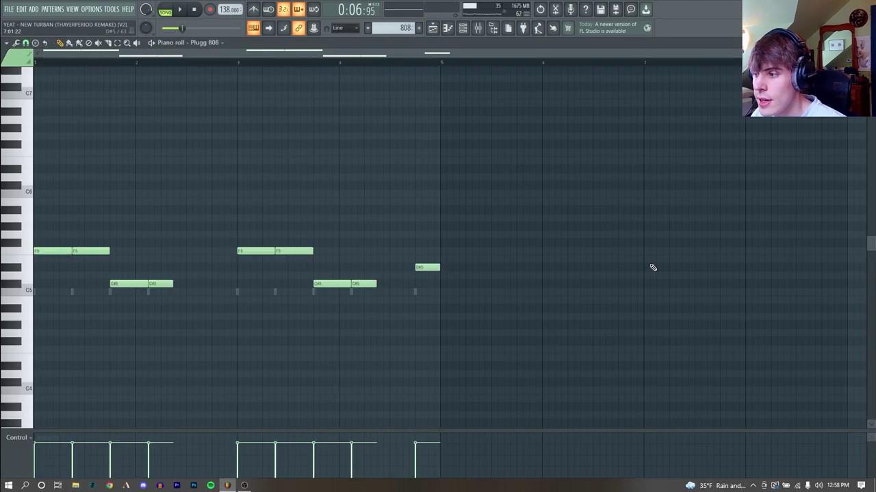
{"action": "key", "text": "space"}
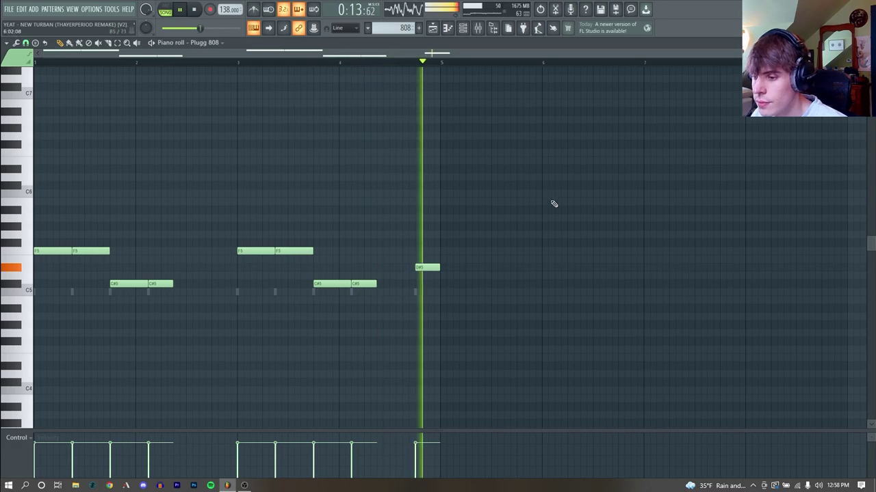
{"action": "key", "text": "space"}
{"action": "left_click", "coordinate": [466, 28]}
{"action": "left_click", "coordinate": [146, 121]}
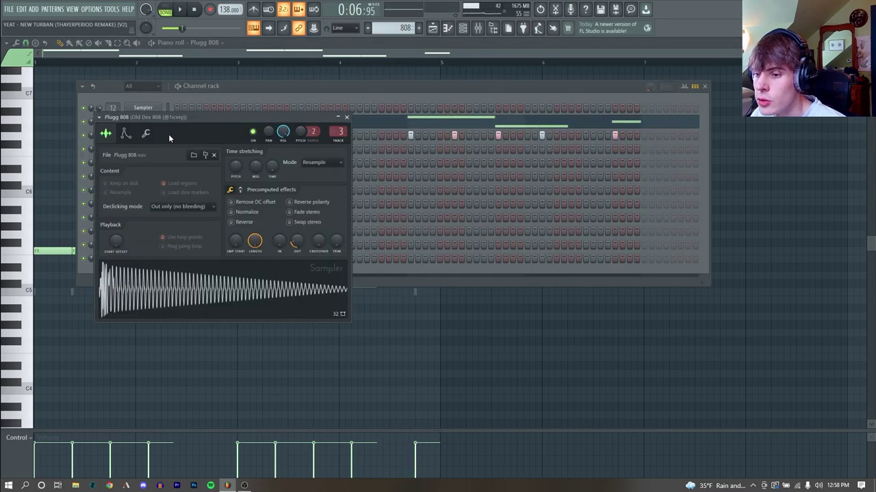
View the 808's mixer effects chain while sounding single notes, and open its CamelCrusher plugin.
{"action": "left_click", "coordinate": [478, 28]}
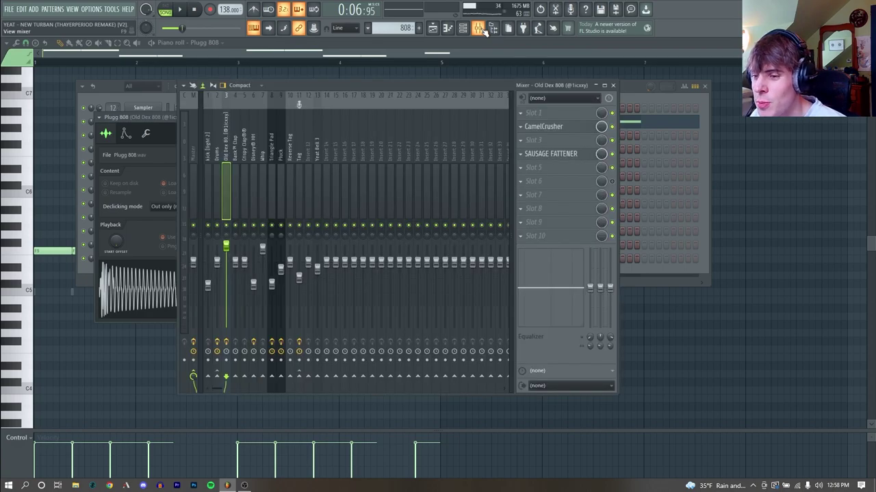
{"action": "key", "text": "z"}
{"action": "key", "text": "z"}
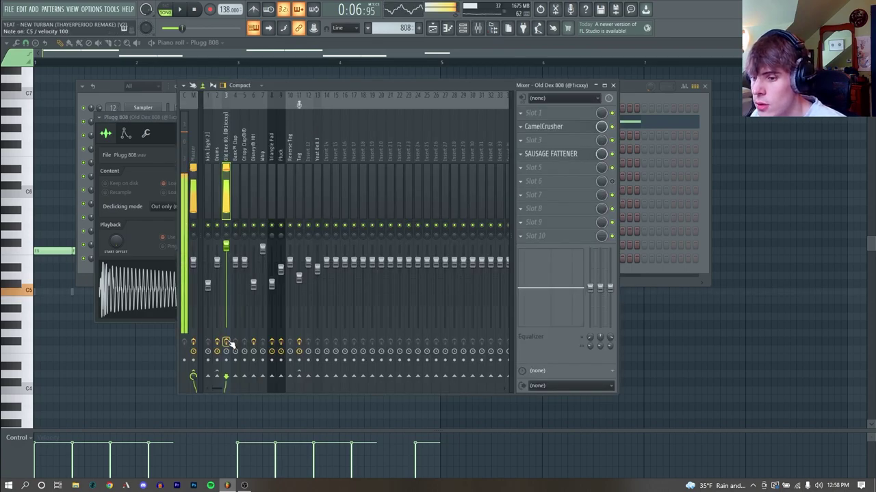
{"action": "left_click", "coordinate": [576, 127]}
{"action": "left_click_drag", "start_coordinate": [168, 120], "coordinate": [283, 120]}
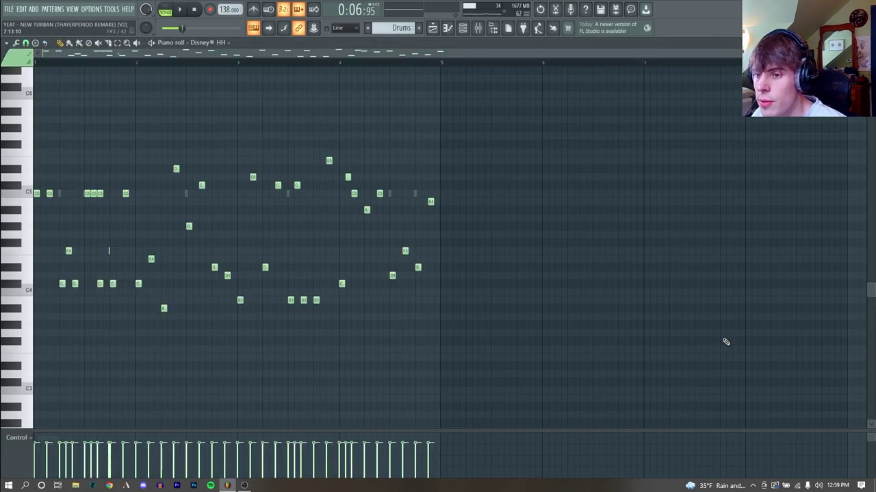
Play the drum pattern with the Disney HH notes shown in the piano roll.
{"action": "key", "text": "space"}
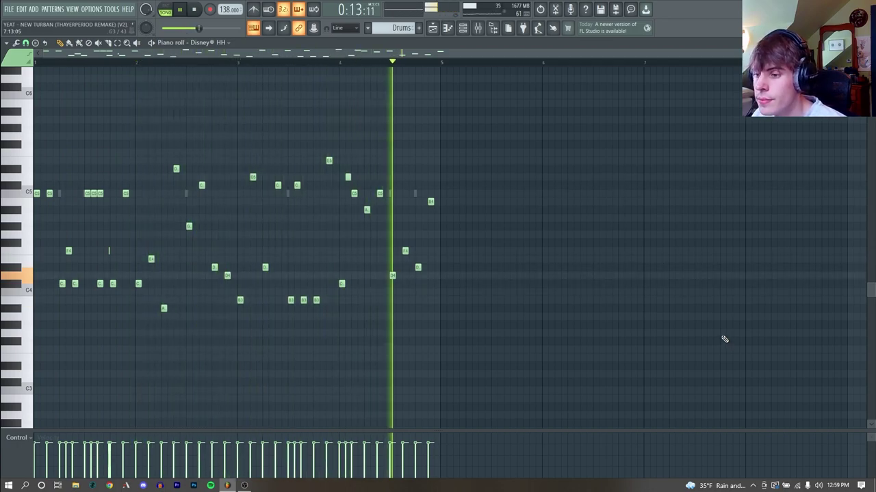
{"action": "key", "text": "space"}
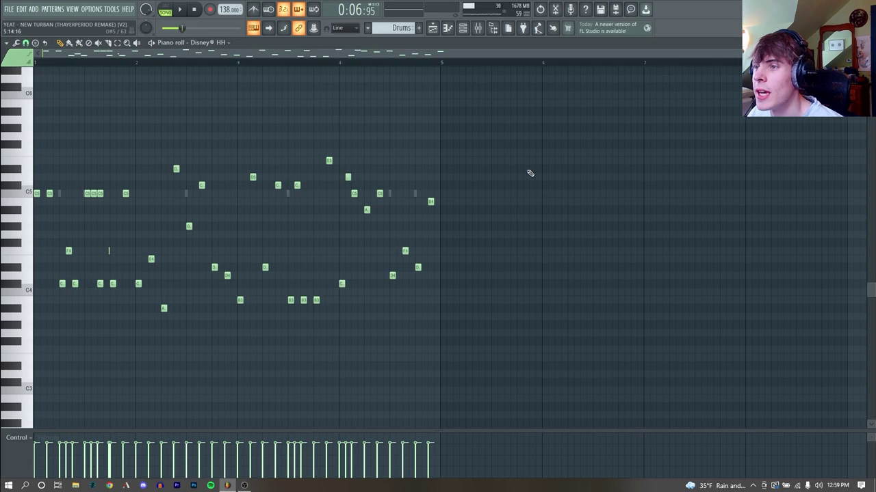
Show the Yeat Bell 3 notes of the Bell pattern in the piano roll and play them.
{"action": "key", "text": "F6"}
{"action": "left_click_drag", "start_coordinate": [260, 145], "coordinate": [729, 211]}
{"action": "left_click", "coordinate": [290, 164]}
{"action": "left_click", "coordinate": [289, 163]}
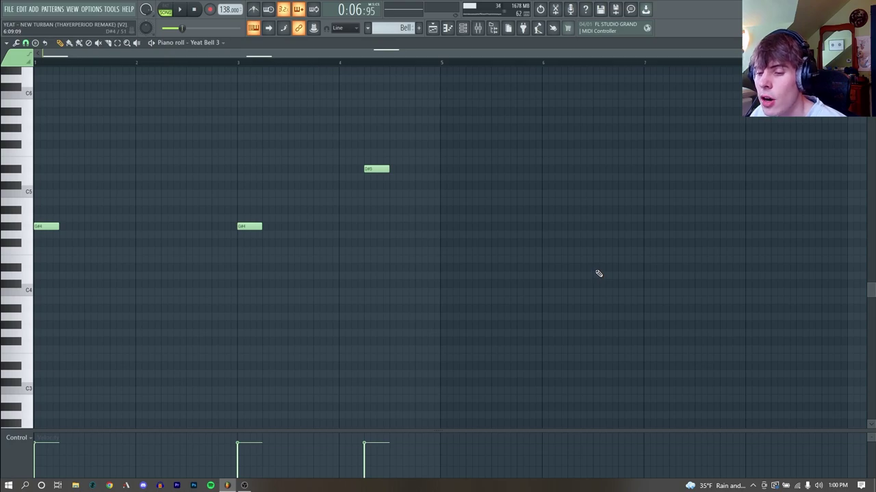
{"action": "key", "text": "space"}
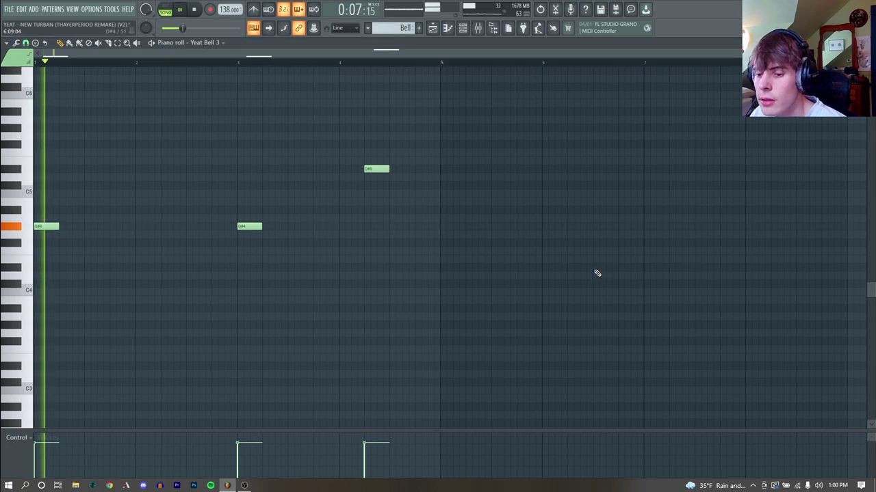
{"action": "key", "text": "space"}
Play the Tag and Reverse Reverb Tag clips together in the playlist.
{"action": "key", "text": "F6"}
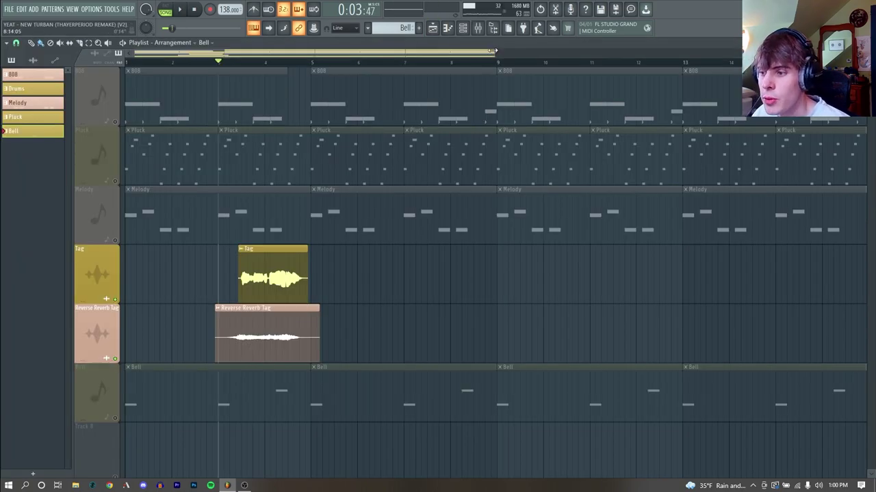
{"action": "key", "text": "space"}
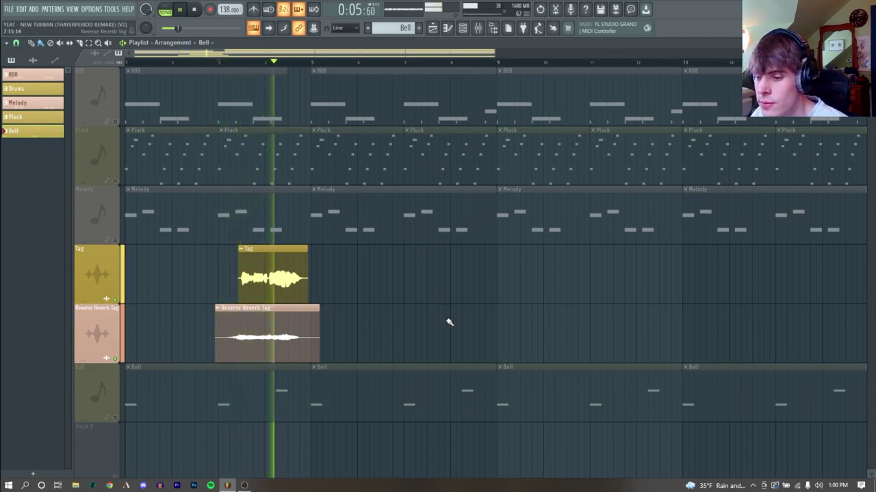
{"action": "key", "text": "space"}
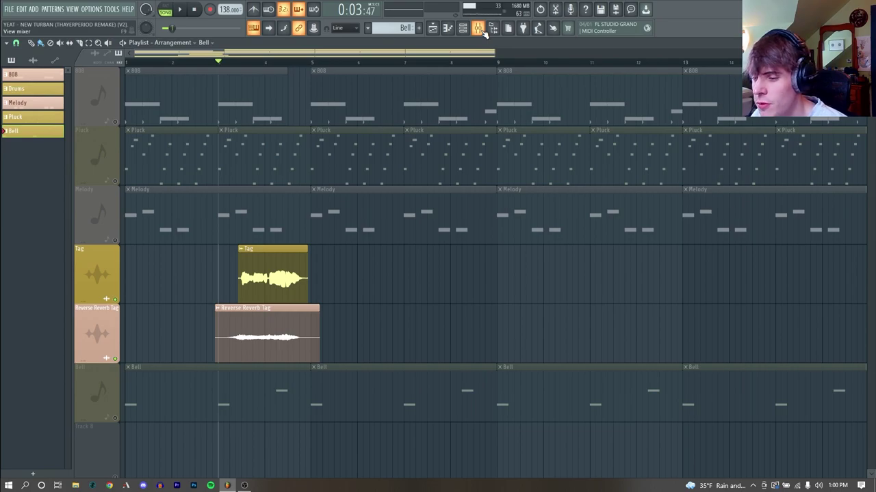
View the Tag clip's sample settings and its mixer effects chain, then play the Tag track on its own.
{"action": "double_click", "coordinate": [263, 277]}
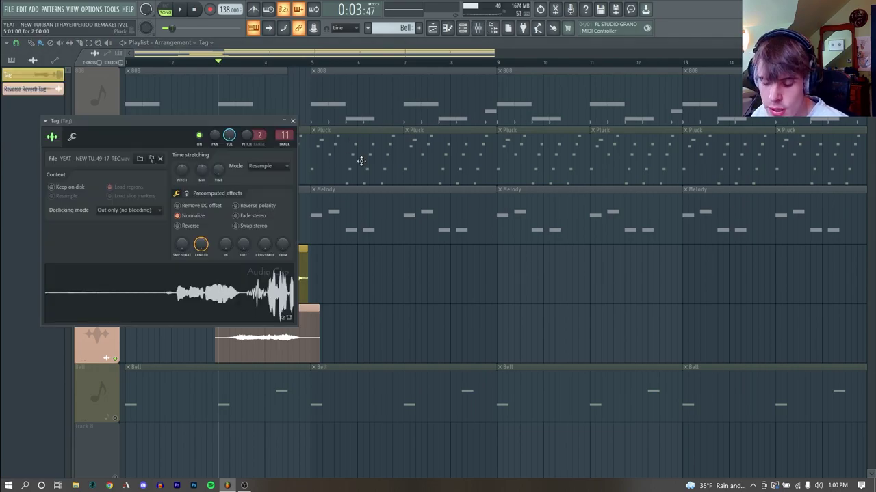
{"action": "left_click_drag", "start_coordinate": [219, 118], "coordinate": [372, 76]}
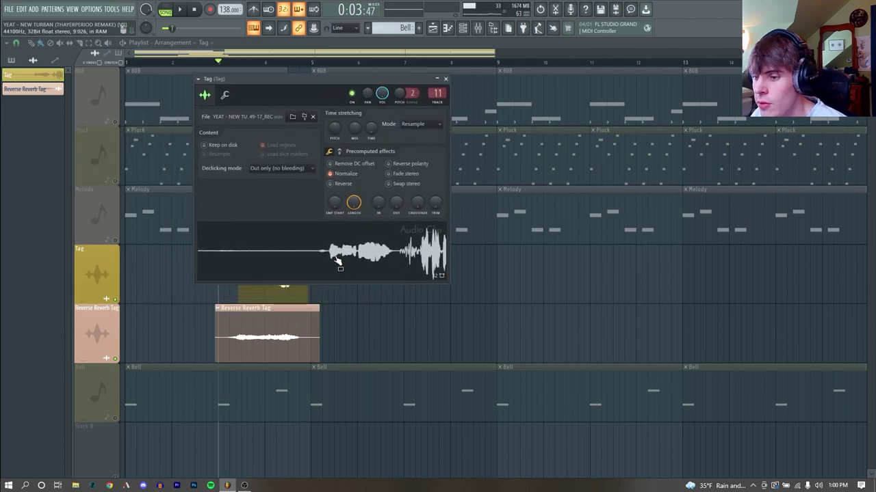
{"action": "left_click", "coordinate": [478, 28]}
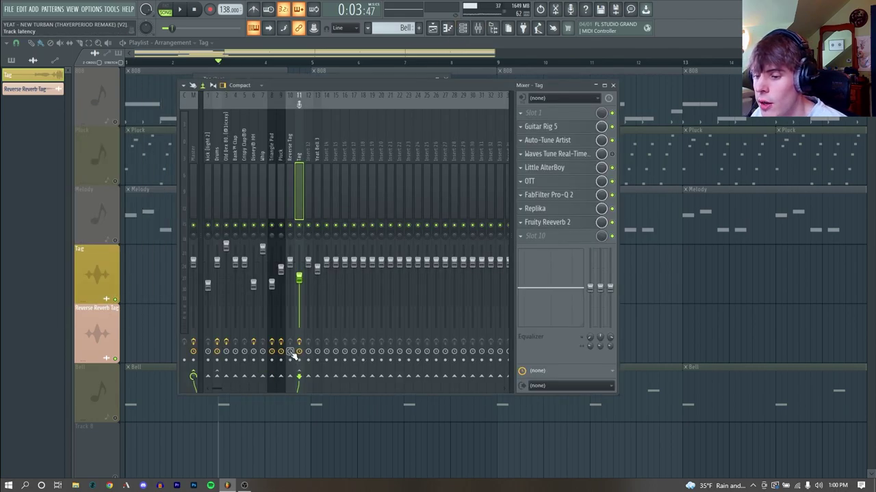
{"action": "left_click", "coordinate": [478, 28]}
{"action": "key", "text": "space"}
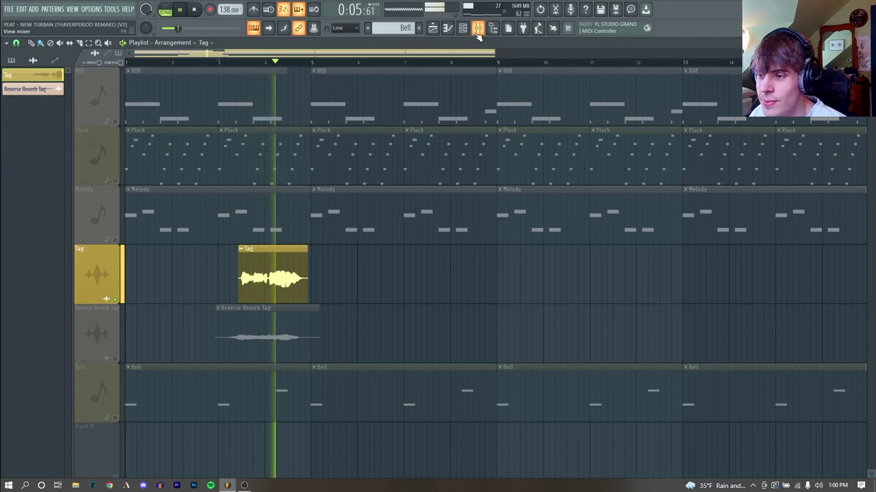
{"action": "key", "text": "space"}
Check the Guitar Rig 5 and Auto-Tune Artist settings on the Tag's mixer track while playing the tag.
{"action": "left_click", "coordinate": [478, 28]}
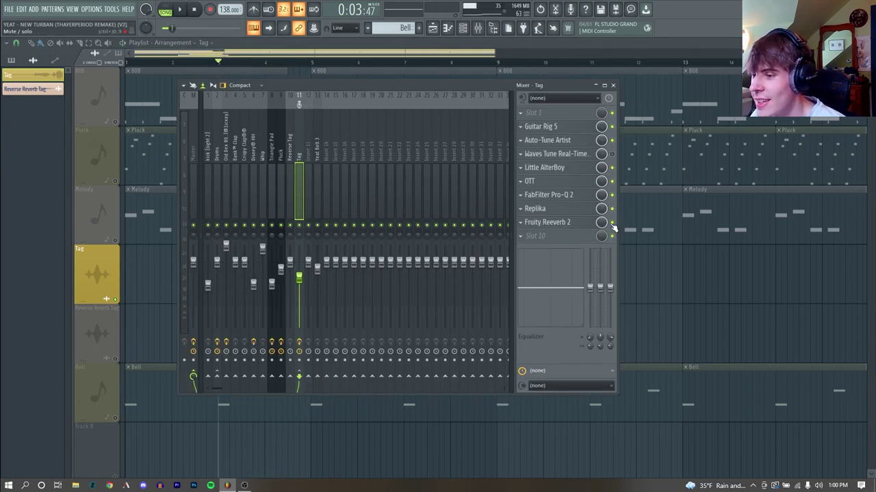
{"action": "left_click", "coordinate": [540, 127]}
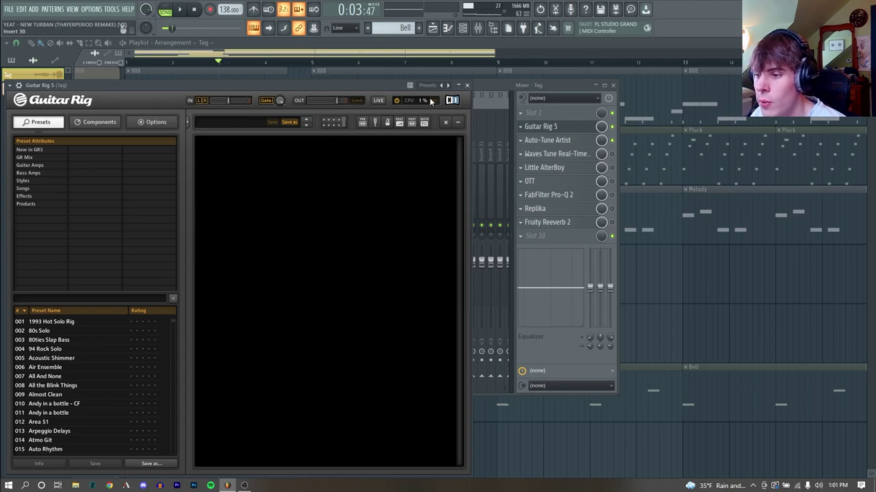
{"action": "left_click", "coordinate": [467, 86]}
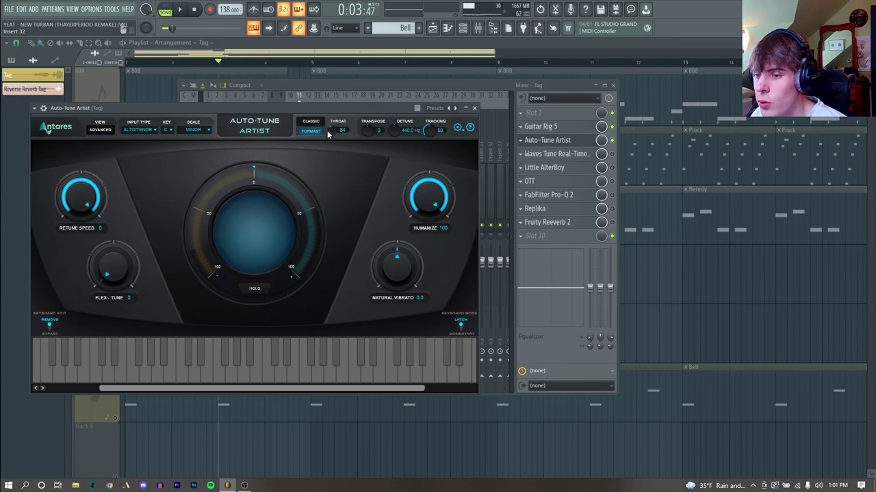
{"action": "key", "text": "space"}
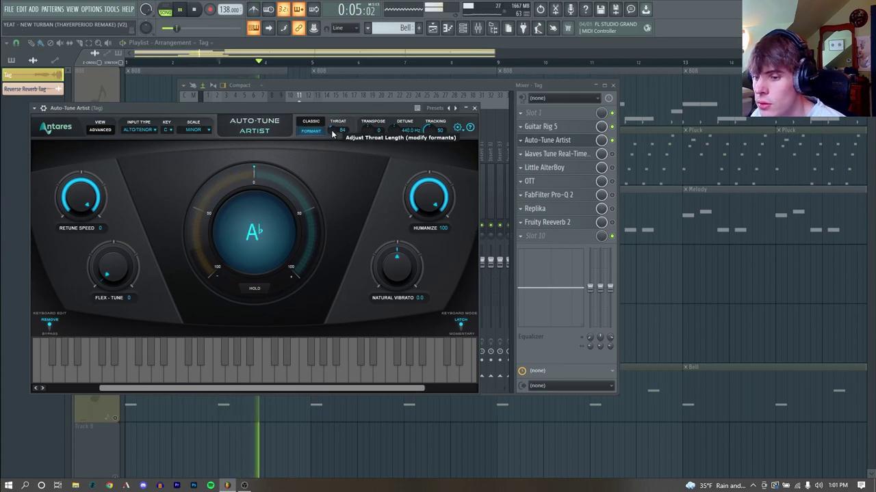
{"action": "key", "text": "space"}
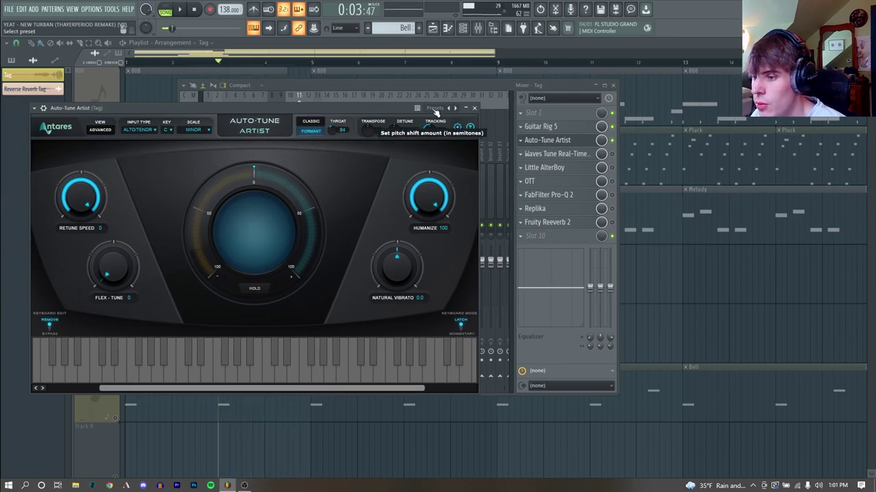
{"action": "left_click", "coordinate": [469, 108]}
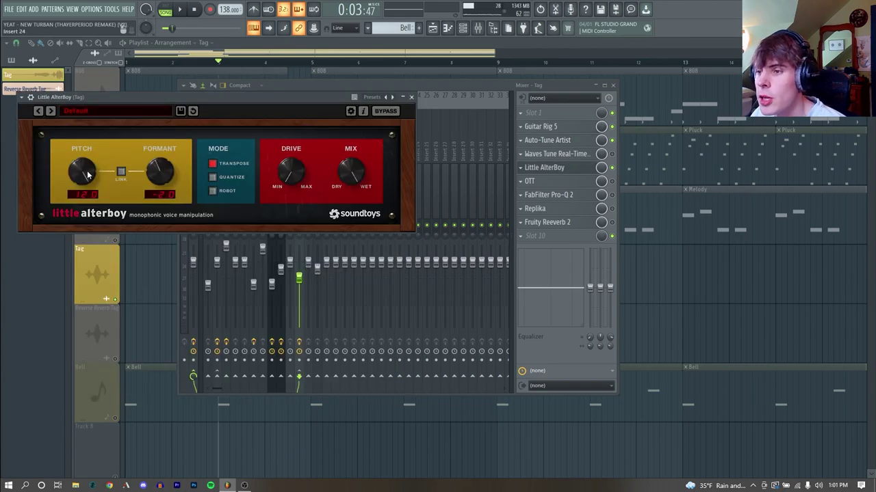
Play the tag through Little AlterBoy and OTT while viewing their pitch, formant and compression settings.
{"action": "key", "text": "space"}
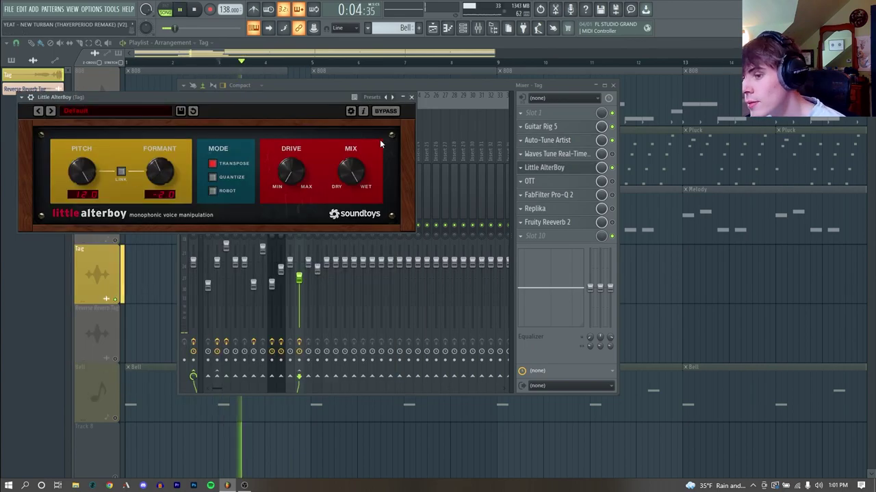
{"action": "left_click", "coordinate": [411, 97]}
{"action": "key", "text": "space"}
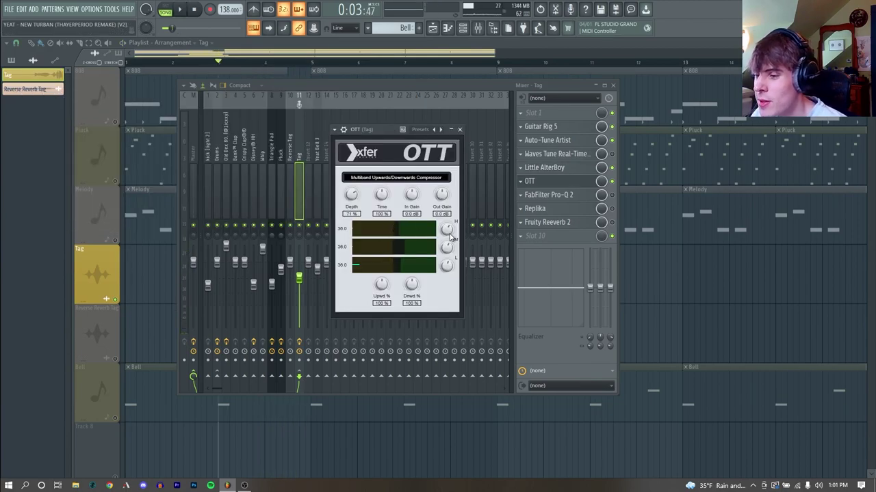
{"action": "key", "text": "space"}
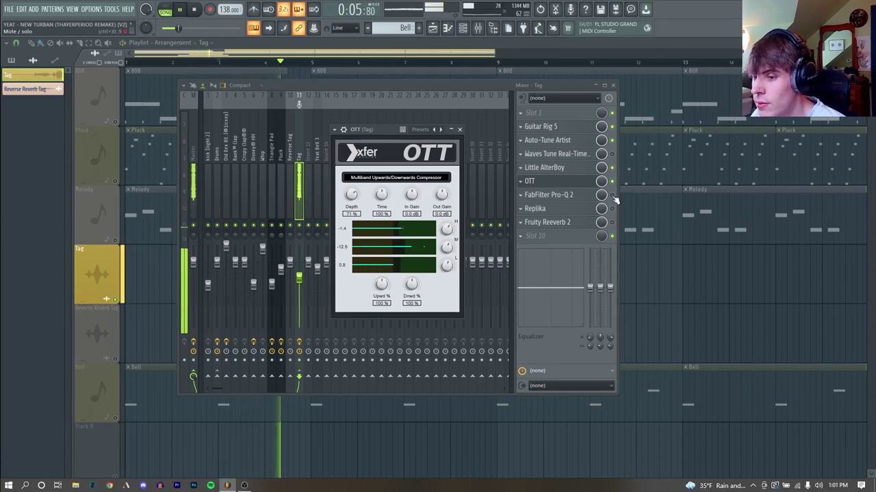
View the Tag's FabFilter Pro-Q 2, Replika and Fruity Reeverb 2 settings, playing the tag through them.
{"action": "left_click", "coordinate": [549, 195]}
{"action": "key", "text": "space"}
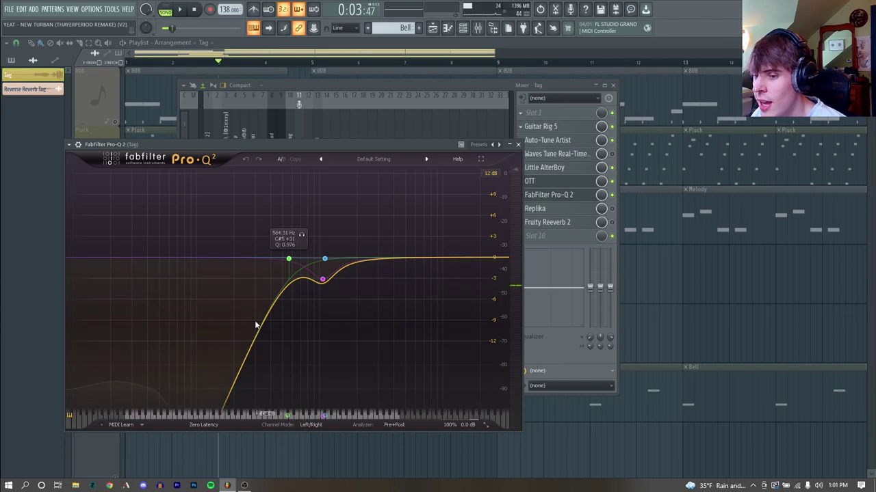
{"action": "key", "text": "space"}
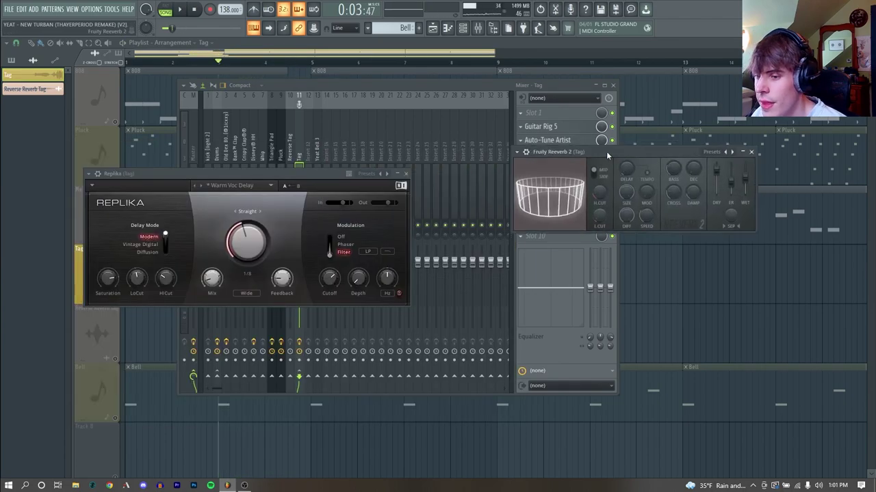
{"action": "left_click_drag", "start_coordinate": [610, 154], "coordinate": [545, 200]}
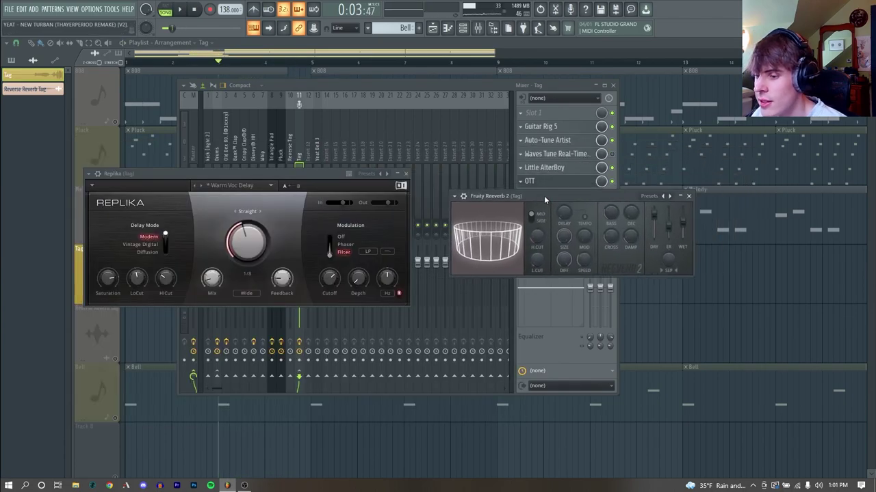
{"action": "key", "text": "space"}
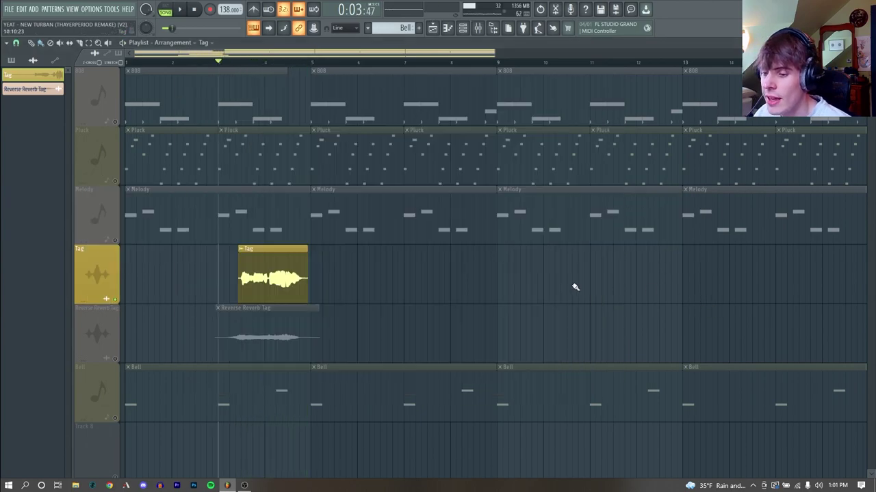
Solo the Reverse Reverb Tag track, unmute the Tag track alongside it, and select the Reverse Reverb Tag clip.
{"action": "left_click", "coordinate": [115, 359], "text": "ctrl"}
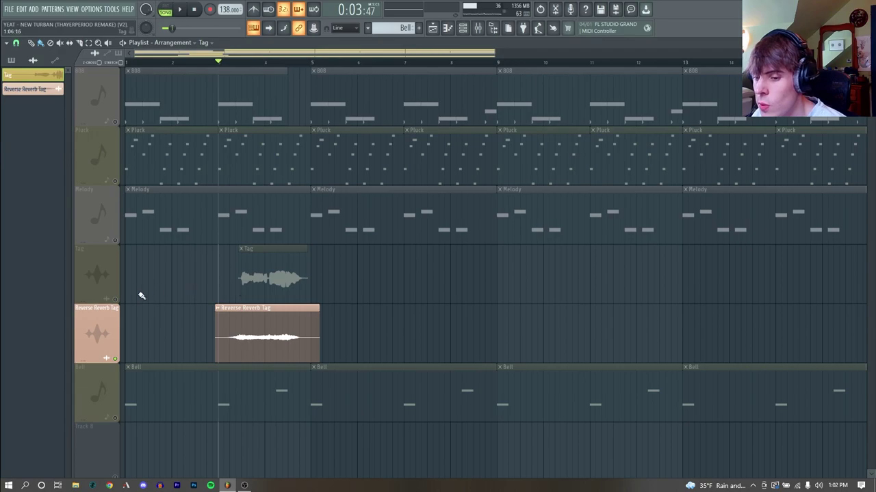
{"action": "left_click", "coordinate": [115, 299]}
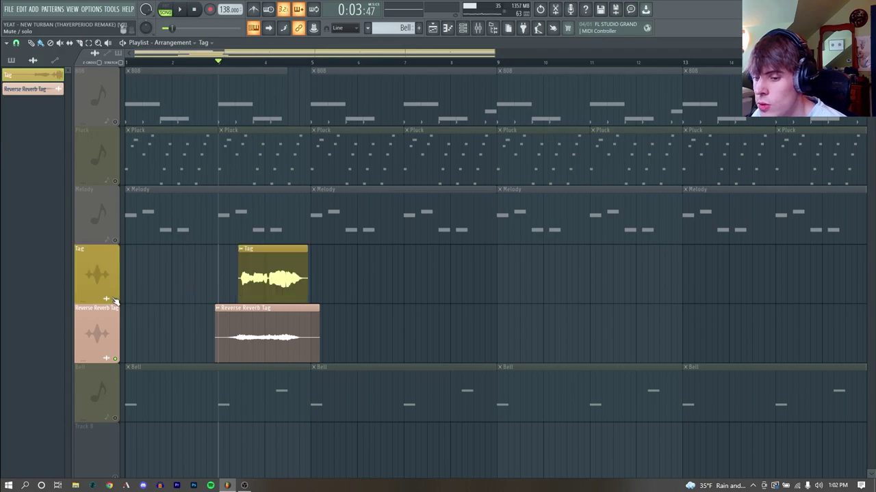
{"action": "left_click", "coordinate": [272, 308]}
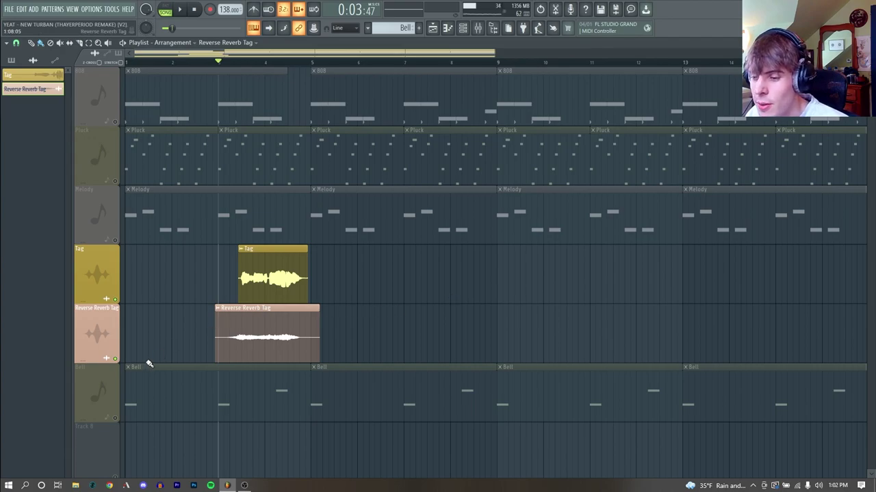
Unsolo the tag tracks so every playlist track is active, and play the full arrangement.
{"action": "right_click", "coordinate": [115, 359]}
{"action": "scroll", "coordinate": [803, 375], "scroll_direction": "up", "scroll_amount": 1}
{"action": "key", "text": "space"}
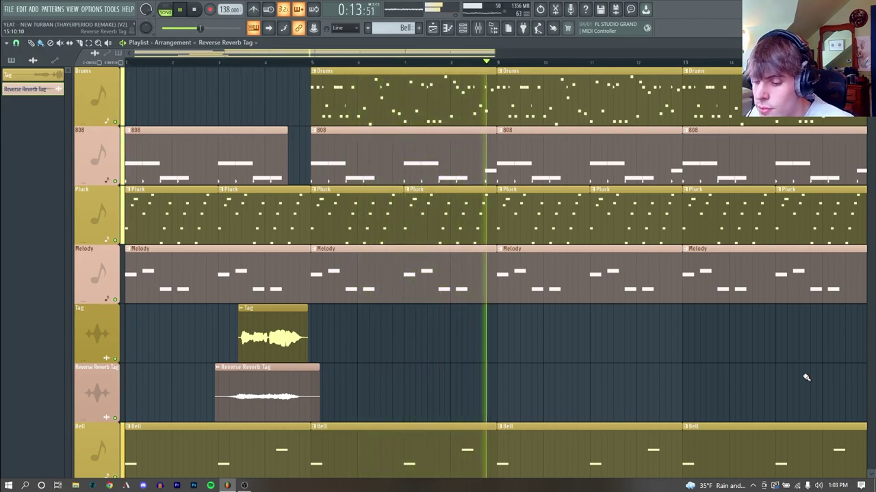
Switch to the Chrome browser to view the Patreon membership levels.
{"action": "left_click", "coordinate": [109, 485]}
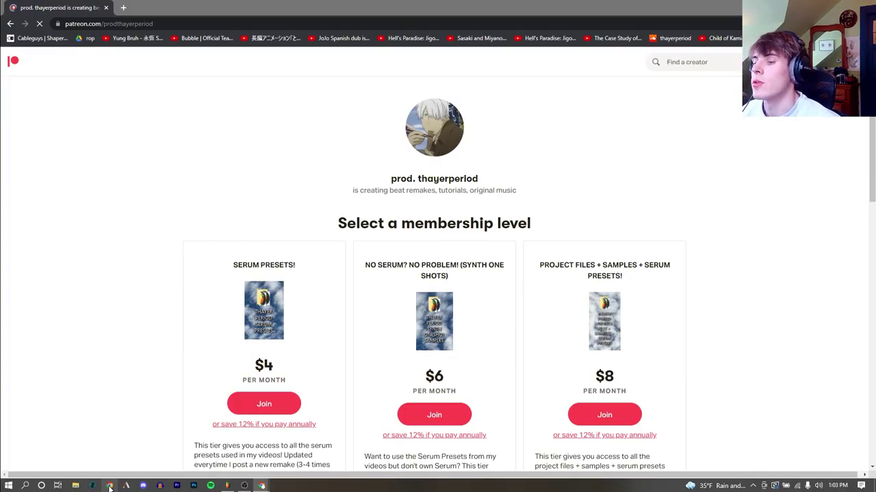